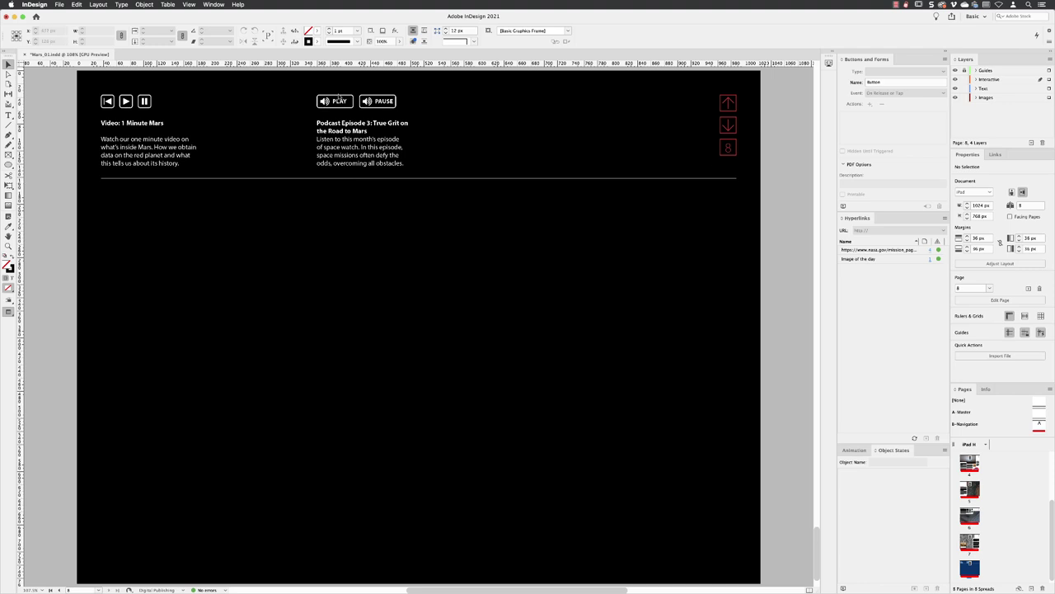
- Choose Podcast_ep3.mp3 from the Links folder in the Place dialog and load it for placing
{"action": "left_click", "coordinate": [60, 4]}
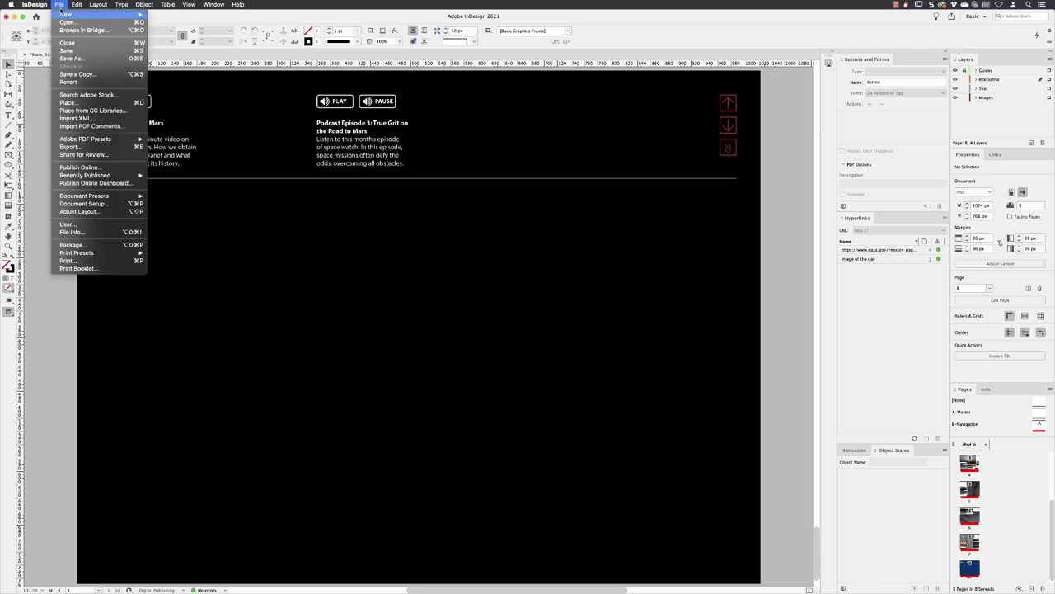
{"action": "left_click", "coordinate": [71, 103]}
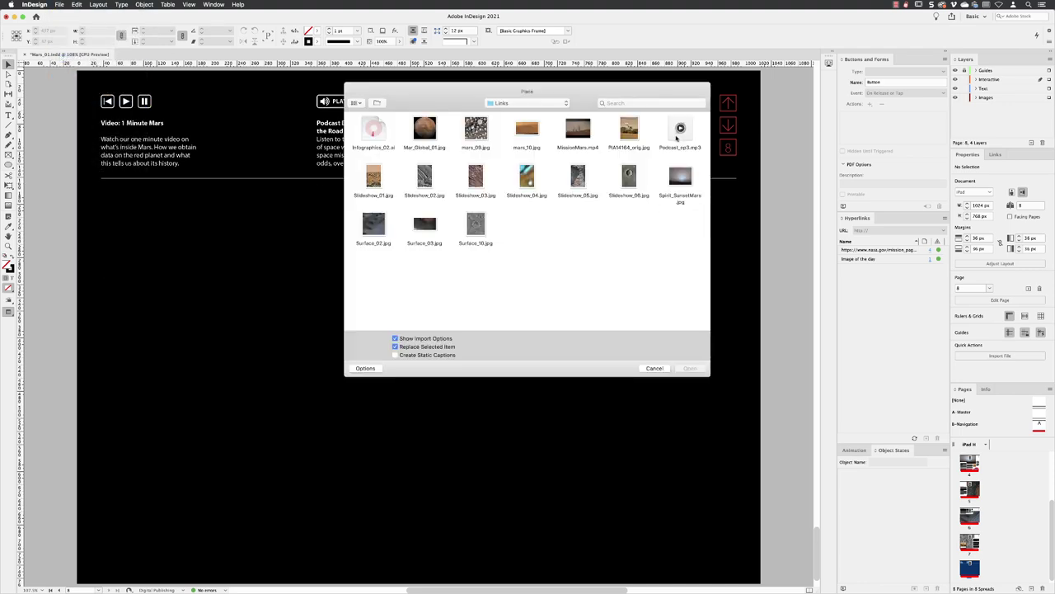
{"action": "left_click", "coordinate": [681, 128]}
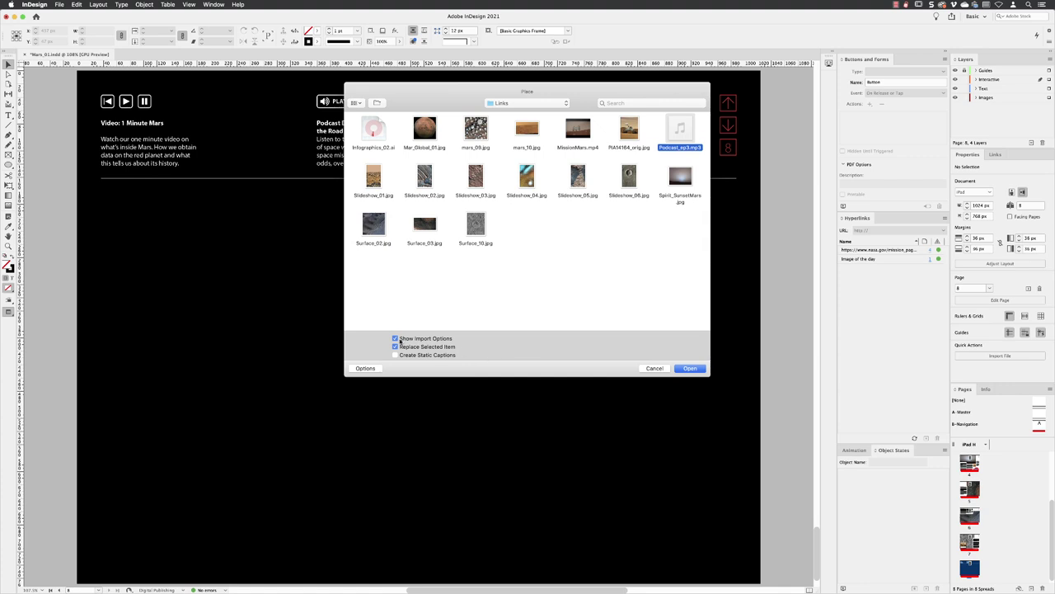
{"action": "left_click", "coordinate": [690, 368]}
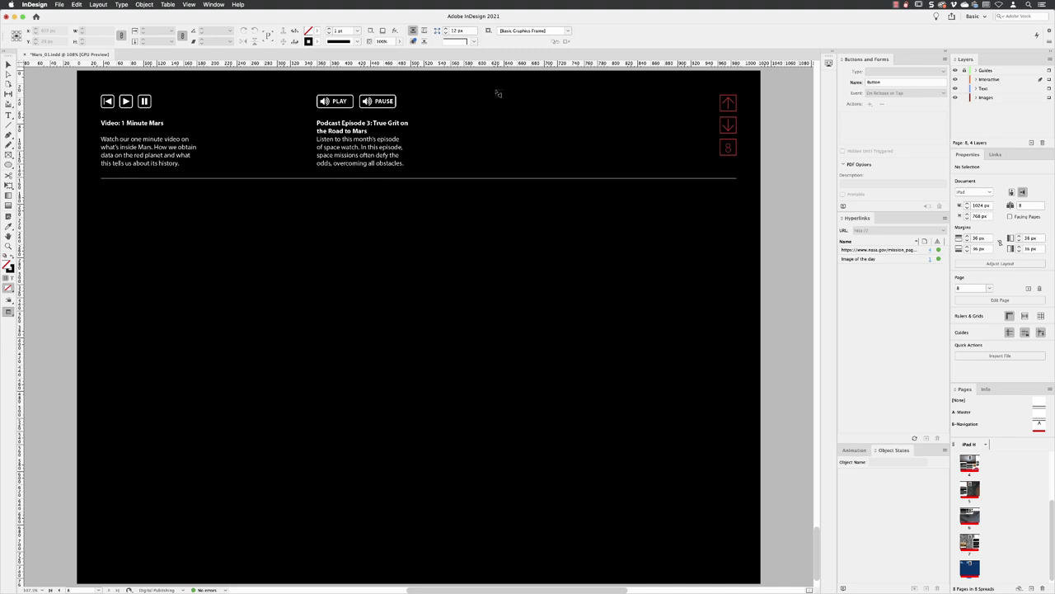
- Draw a small podcast audio frame near the top of page 8 and show the Media panel
{"action": "left_click_drag", "start_coordinate": [496, 93], "coordinate": [538, 130]}
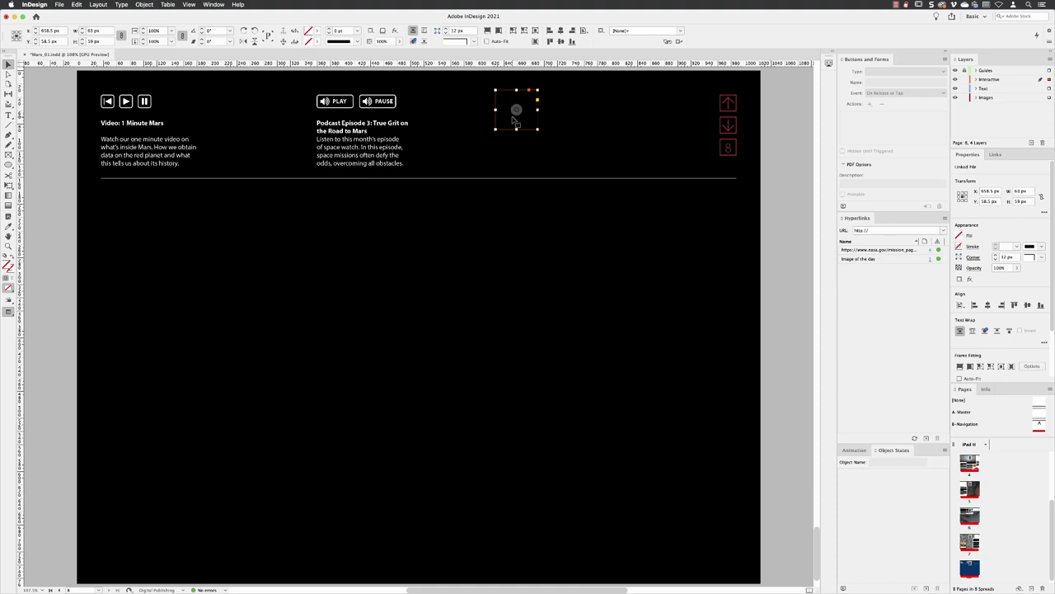
{"action": "left_click", "coordinate": [214, 4]}
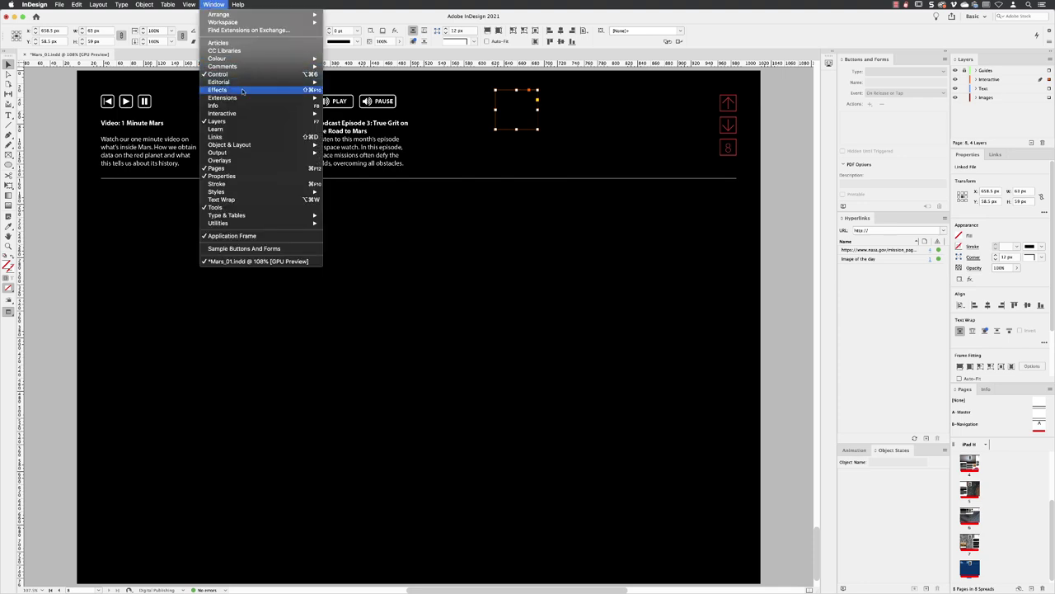
{"action": "mouse_move", "coordinate": [244, 115]}
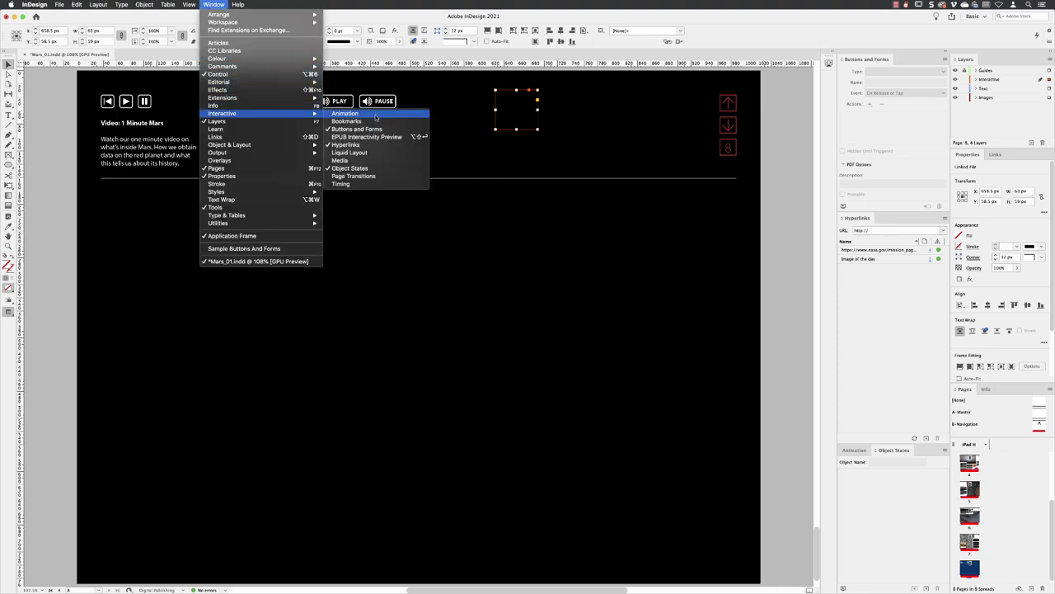
{"action": "left_click", "coordinate": [379, 161]}
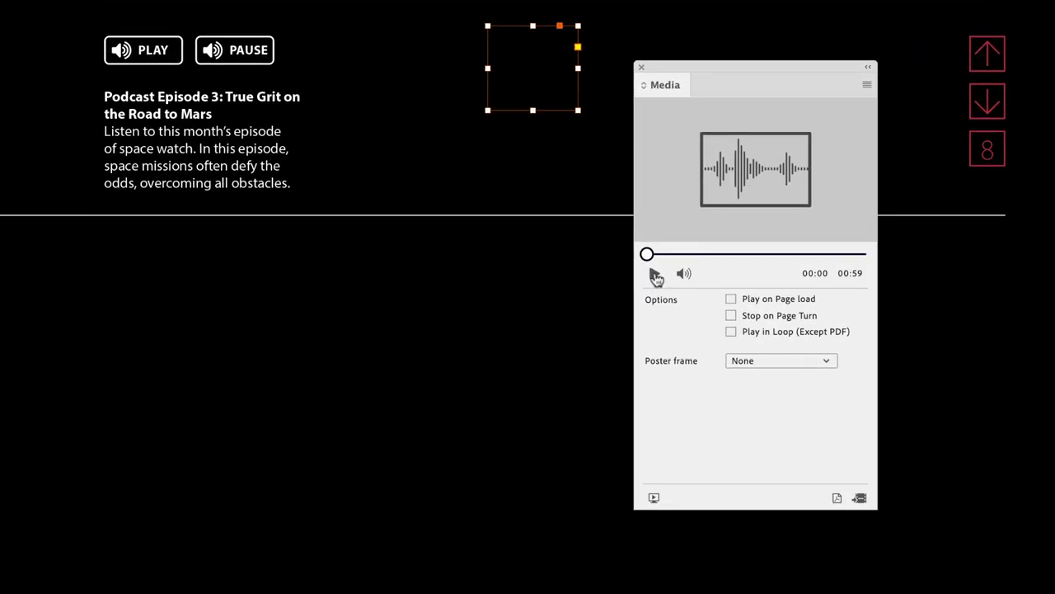
- Preview the podcast audio in the Media panel, stop it, and mute it
{"action": "left_click", "coordinate": [656, 275]}
{"action": "left_click", "coordinate": [655, 275]}
{"action": "left_click", "coordinate": [686, 275]}
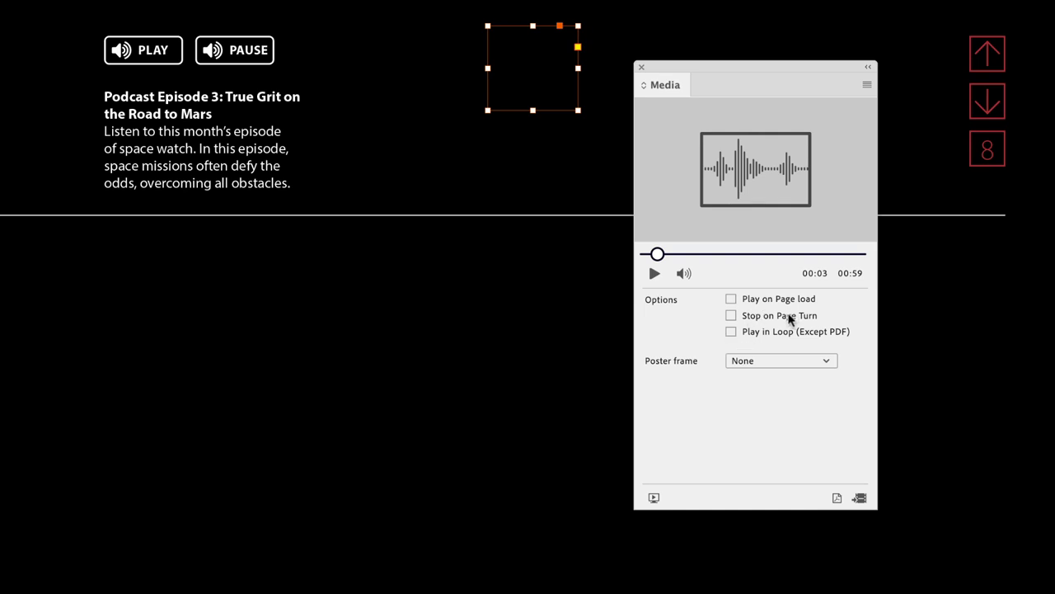
- Turn on Stop on Page Turn, keep Poster frame None, and dock the Media panel beside Hyperlinks
{"action": "left_click", "coordinate": [730, 316]}
{"action": "left_click", "coordinate": [820, 360]}
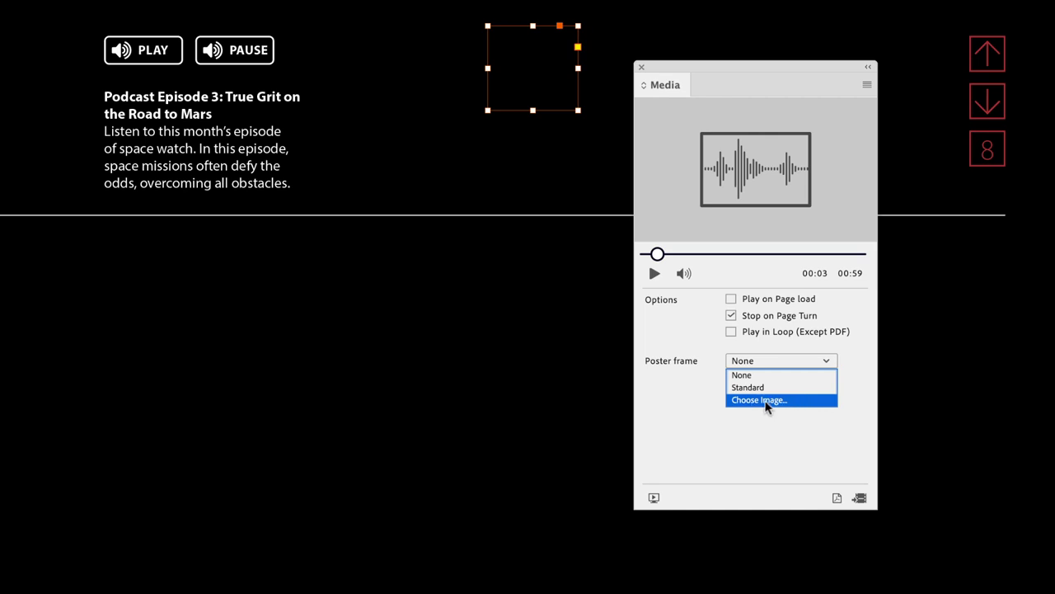
{"action": "left_click", "coordinate": [744, 376]}
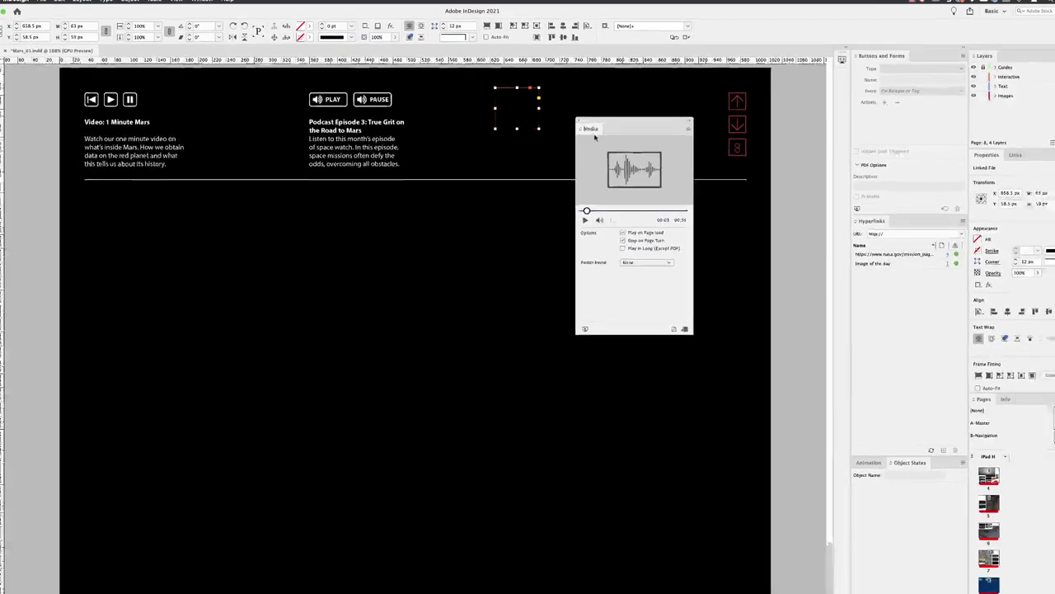
{"action": "left_click_drag", "start_coordinate": [595, 137], "coordinate": [892, 219]}
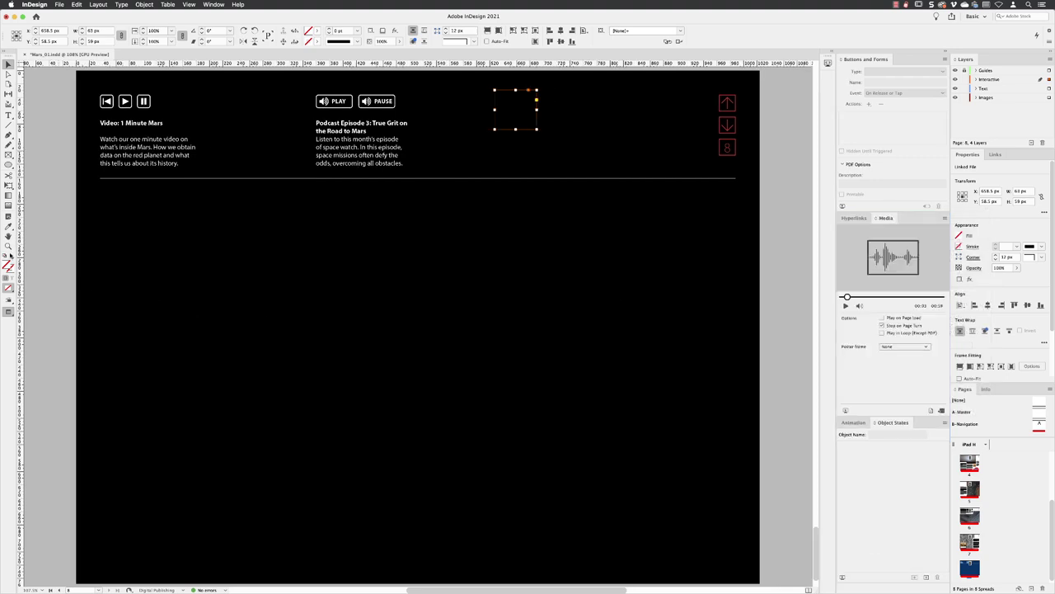
- Give the PLAY button a Sound action for Podcast_ep3.mp3 set to Play
{"action": "left_click", "coordinate": [8, 247]}
{"action": "left_click_drag", "start_coordinate": [360, 101], "coordinate": [542, 137]}
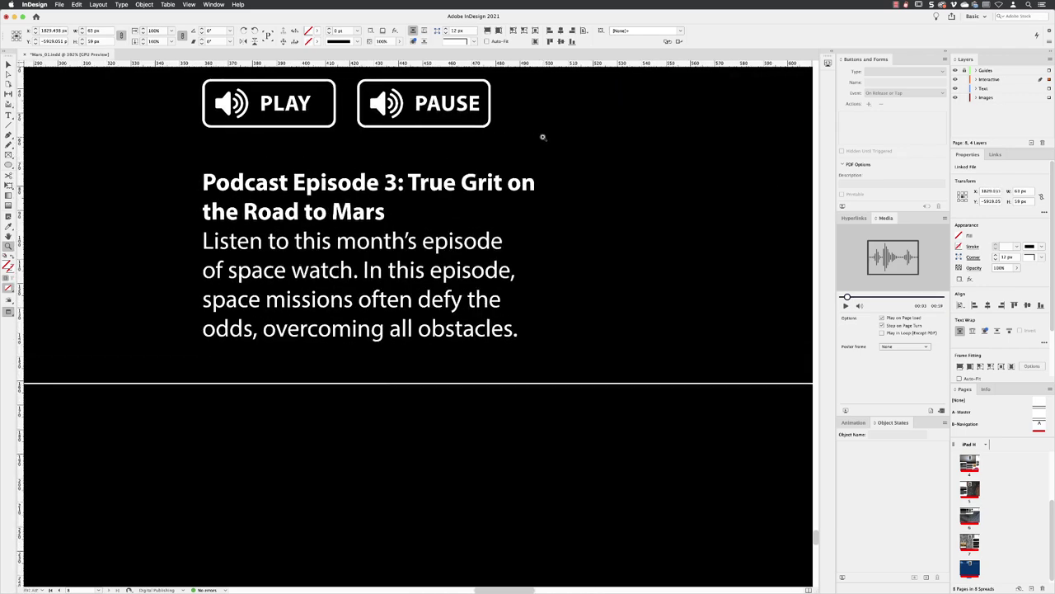
{"action": "scroll", "coordinate": [341, 141], "scroll_direction": "up", "scroll_amount": 3}
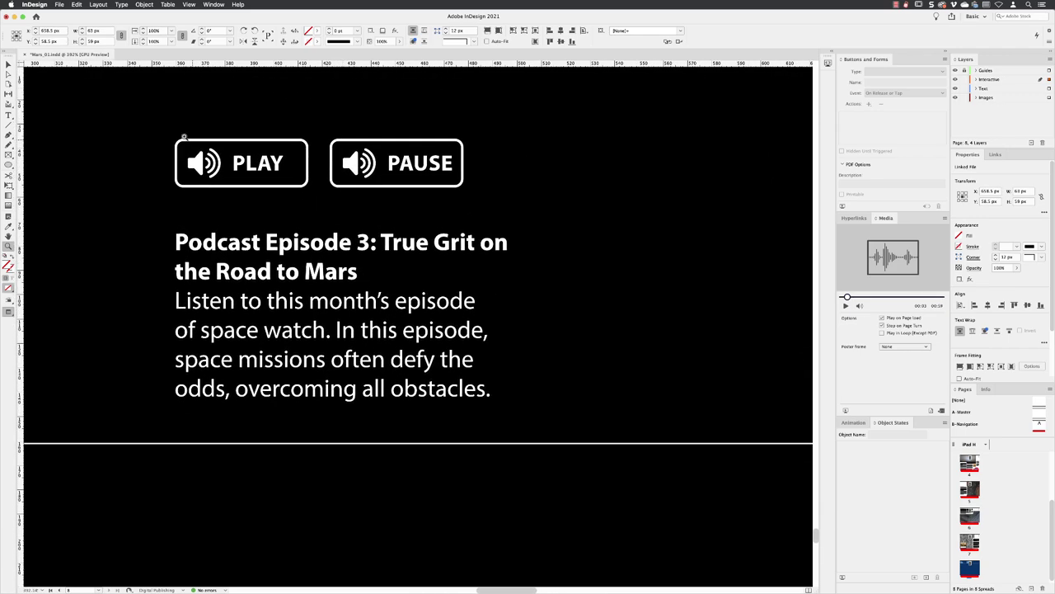
{"action": "key", "text": "v"}
{"action": "left_click", "coordinate": [277, 168]}
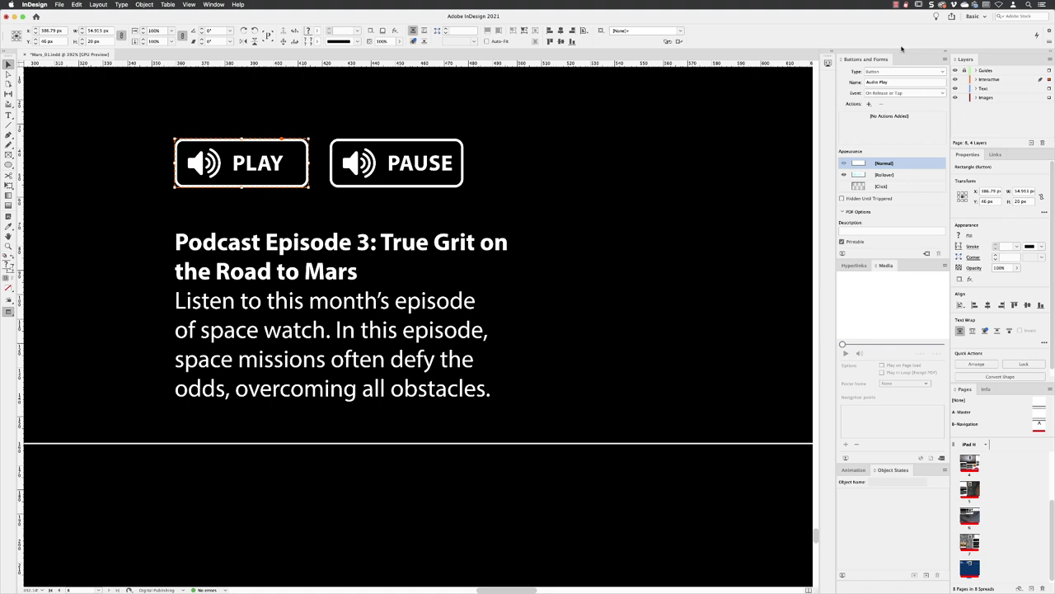
{"action": "left_click", "coordinate": [869, 104]}
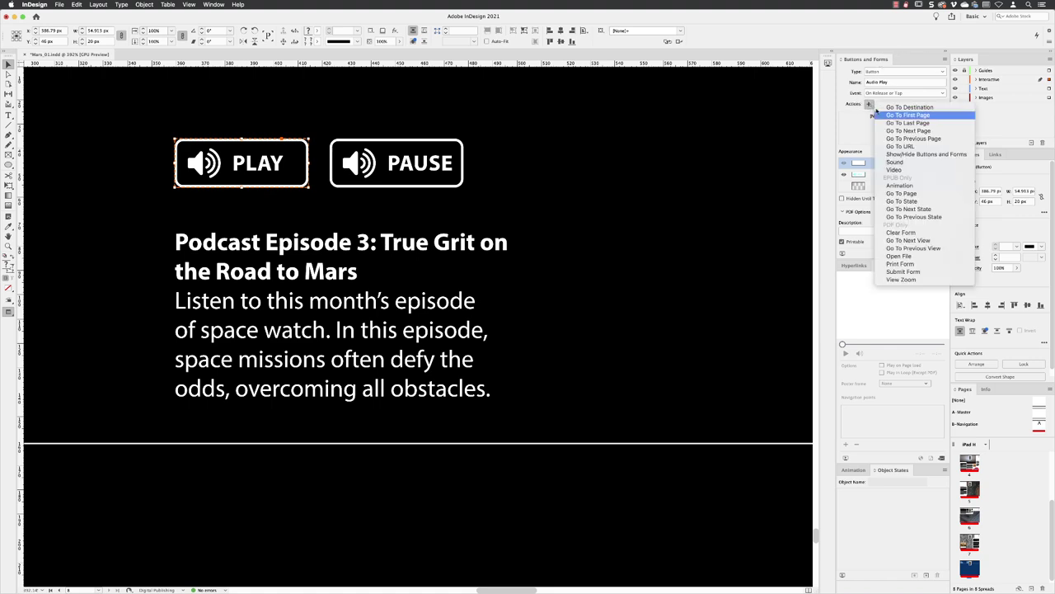
{"action": "left_click", "coordinate": [908, 163]}
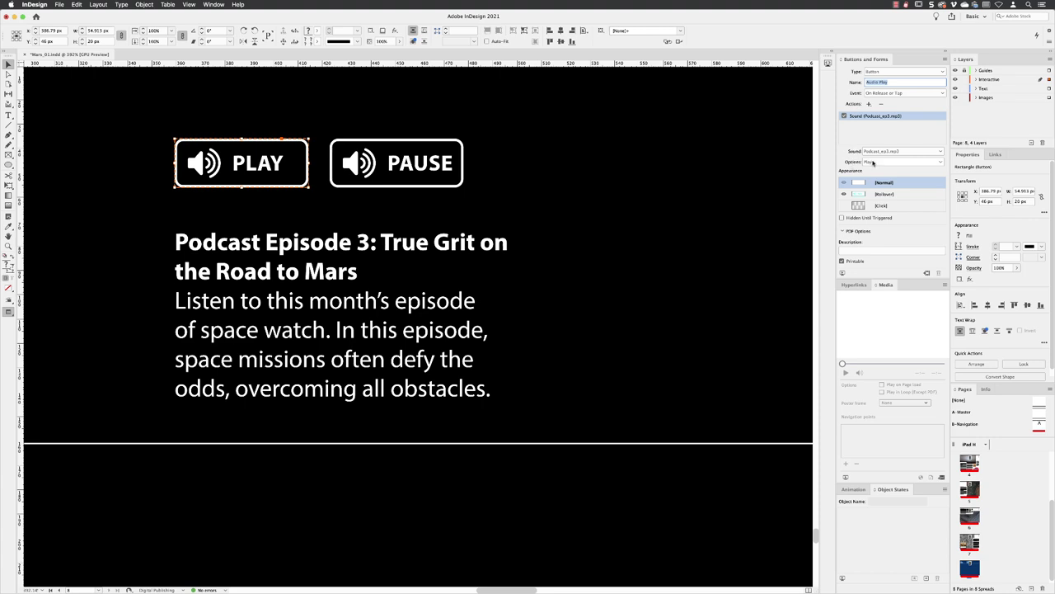
{"action": "left_click", "coordinate": [876, 162]}
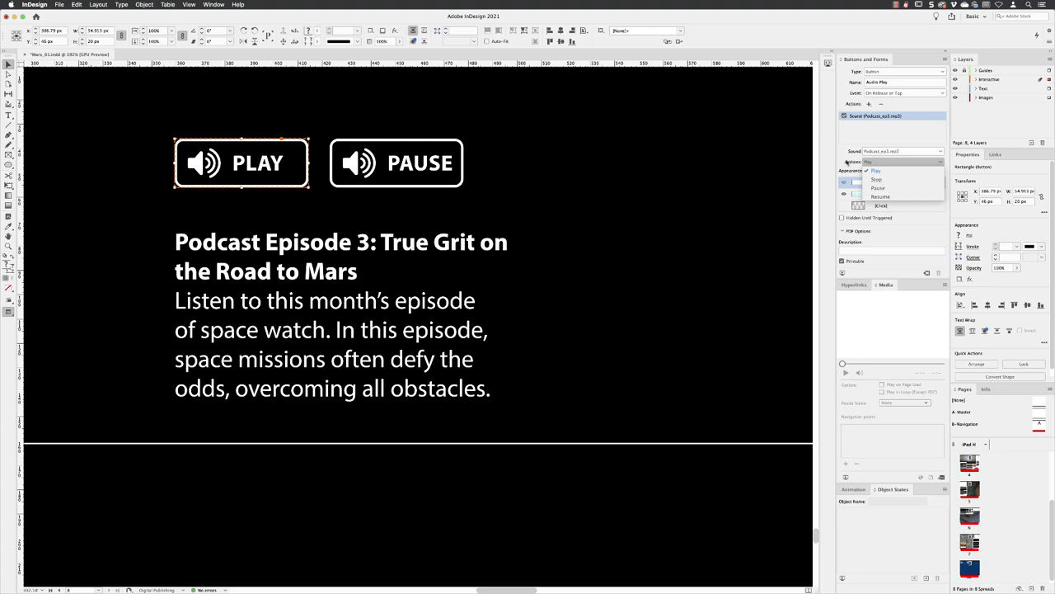
{"action": "left_click", "coordinate": [845, 164]}
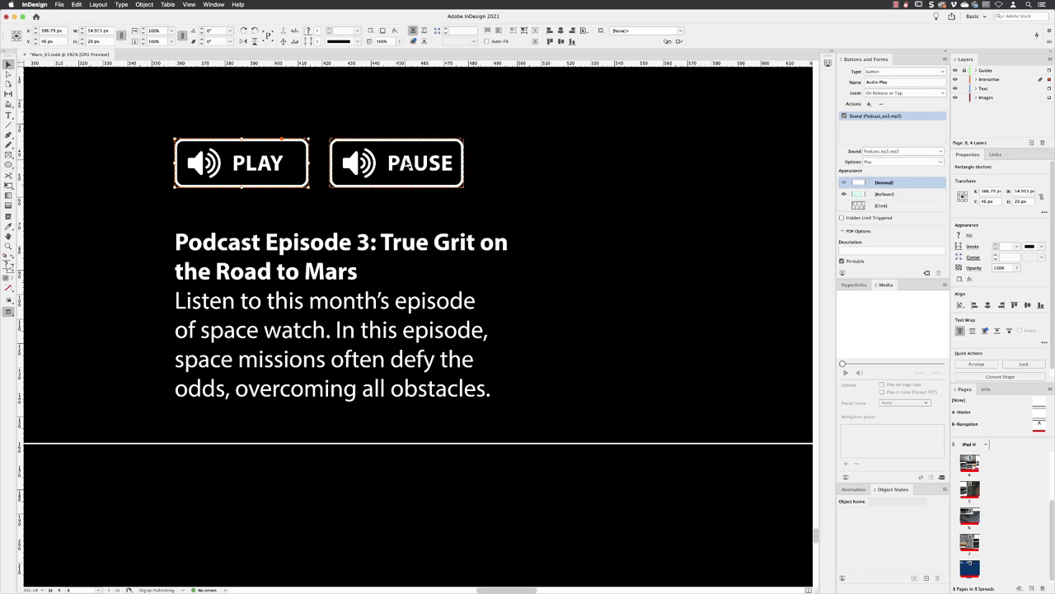
- Give the PAUSE button a Sound action set to Pause, then save the document
{"action": "left_click", "coordinate": [404, 164]}
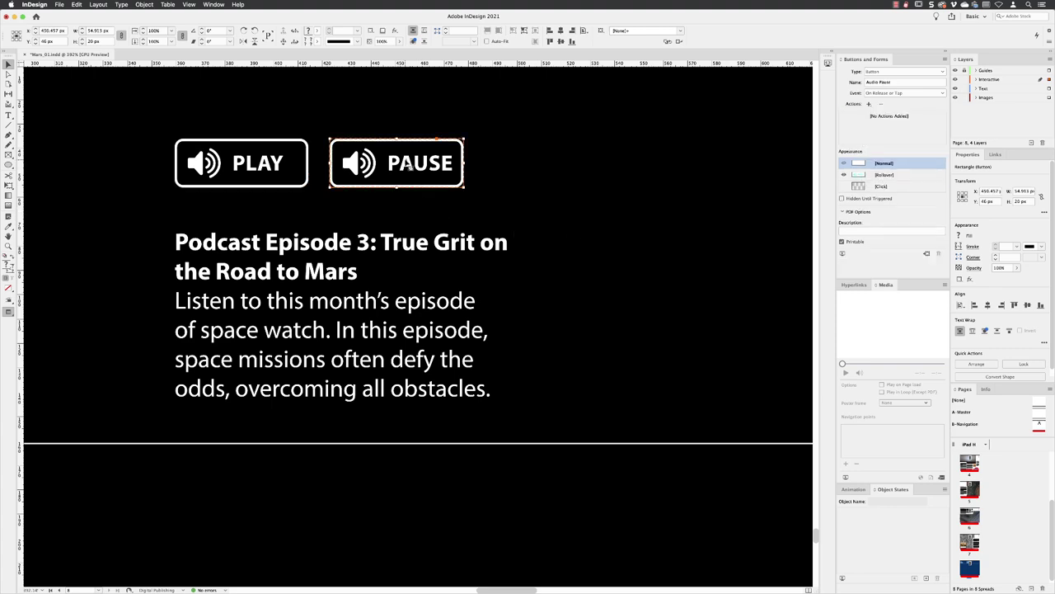
{"action": "left_click", "coordinate": [869, 105]}
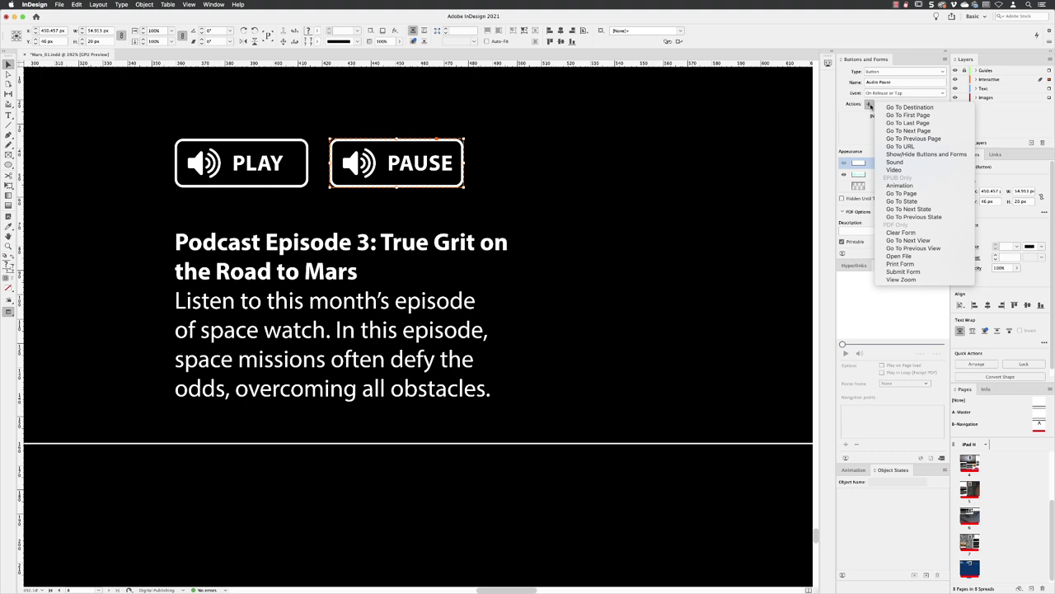
{"action": "left_click", "coordinate": [902, 163]}
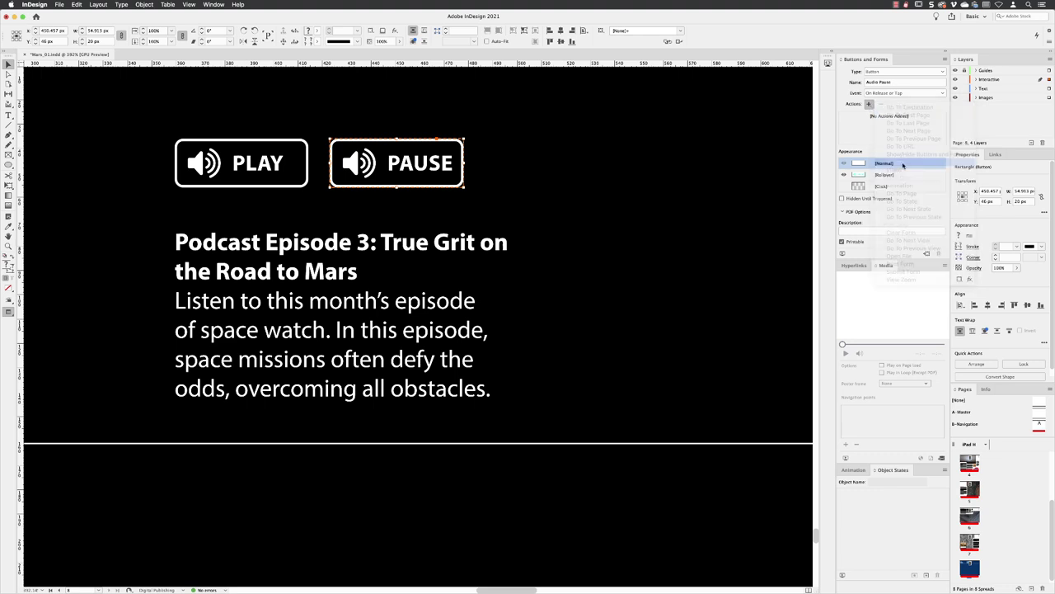
{"action": "left_click", "coordinate": [886, 164]}
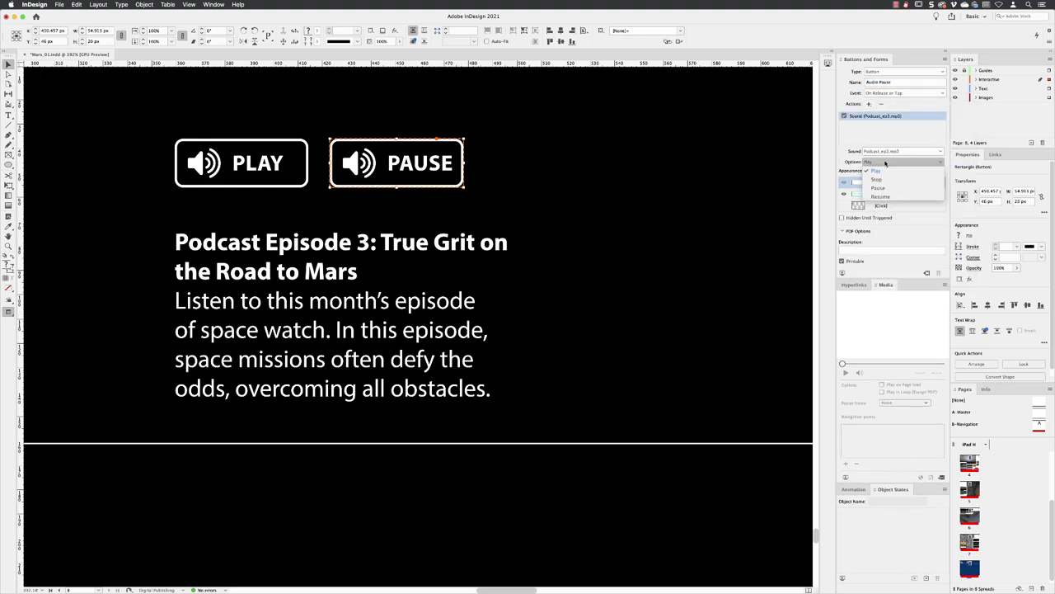
{"action": "left_click", "coordinate": [874, 177]}
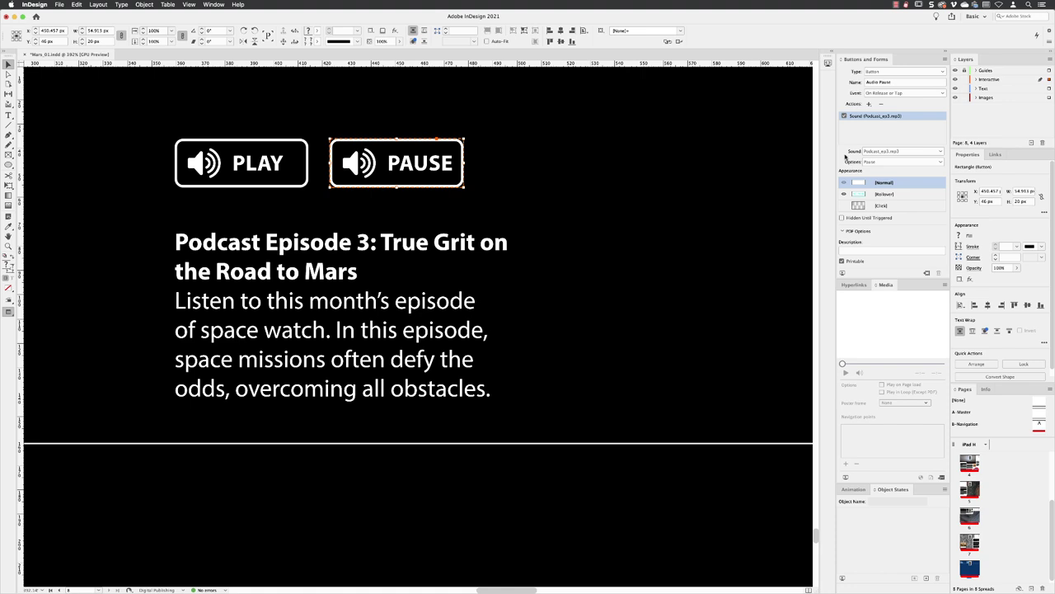
{"action": "key", "text": "super+s"}
- Fit the page in the window, deselect all, and play the page in EPUB Interactivity Preview
{"action": "left_click", "coordinate": [188, 4]}
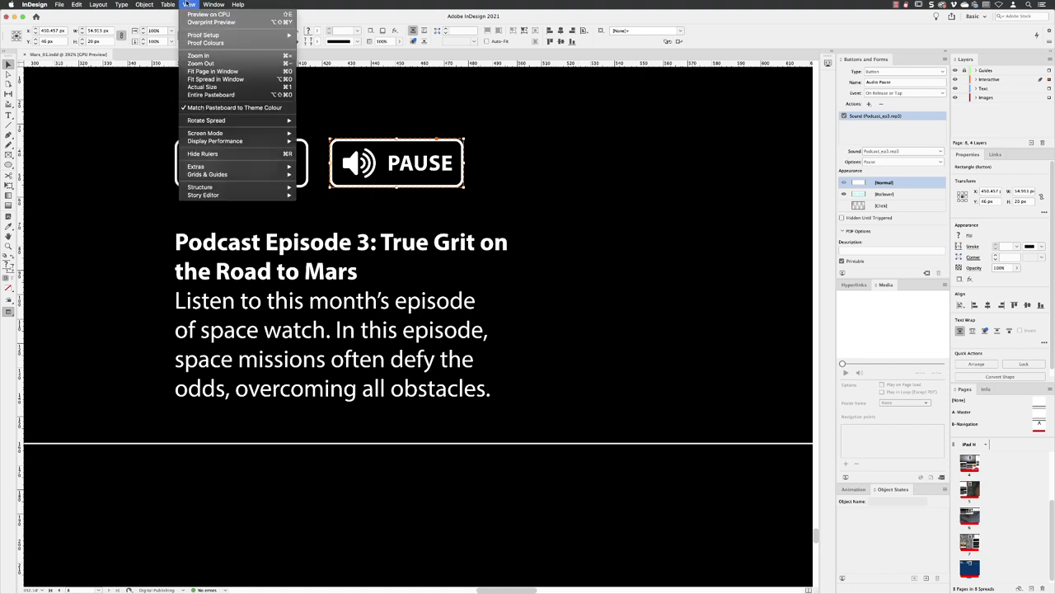
{"action": "left_click", "coordinate": [216, 72]}
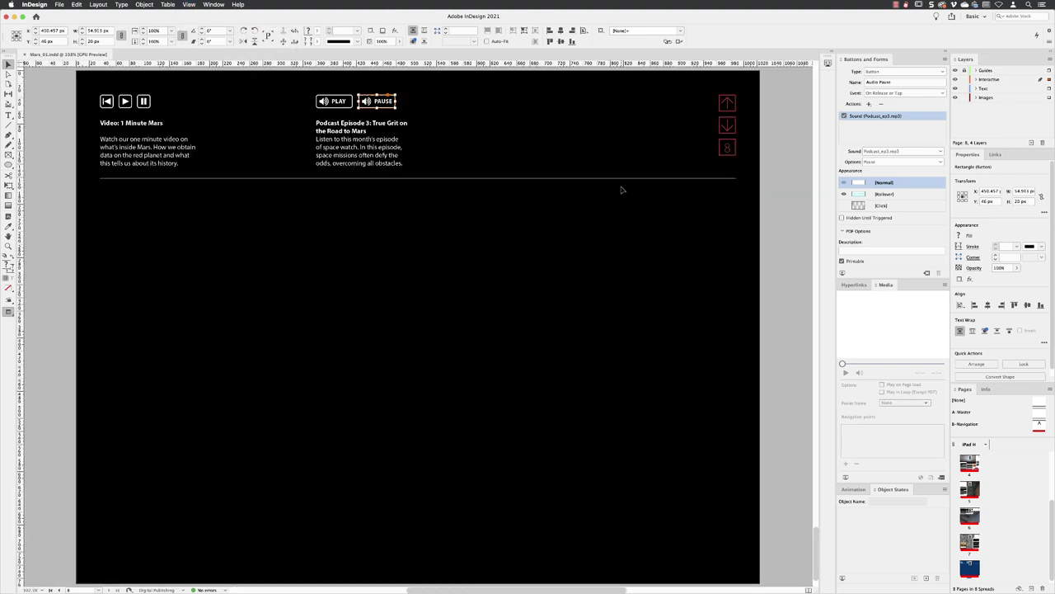
{"action": "left_click", "coordinate": [622, 189]}
{"action": "left_click", "coordinate": [827, 64]}
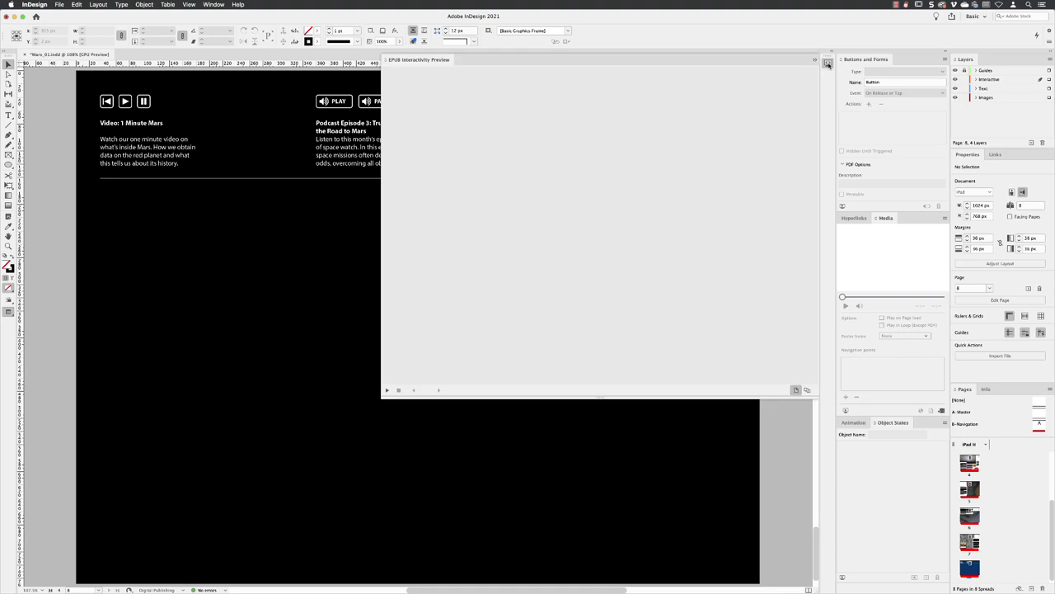
{"action": "left_click", "coordinate": [387, 390]}
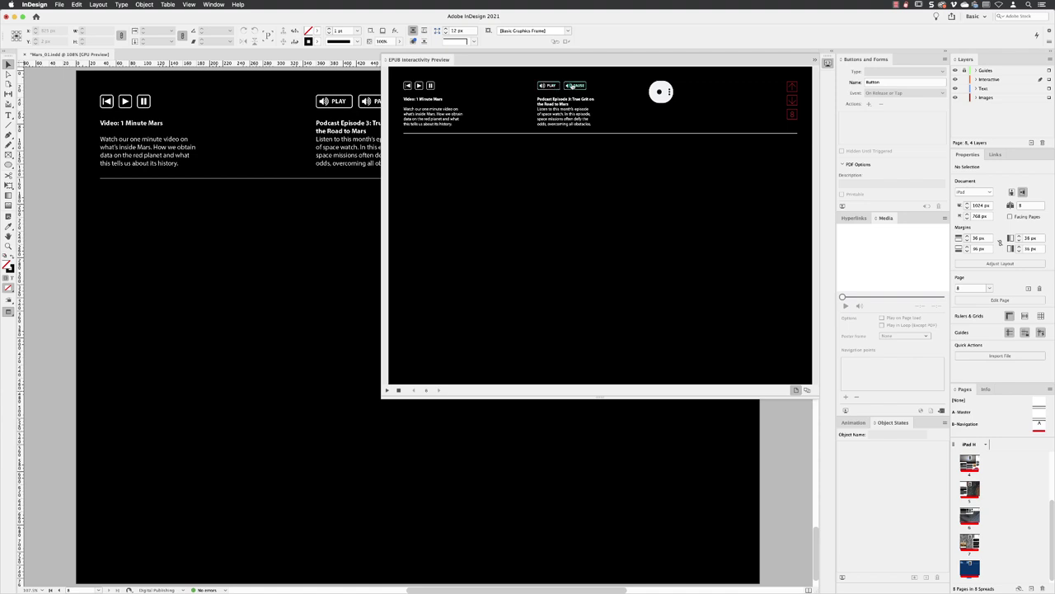
- Change the PLAY button's sound action option from Play to Resume
{"action": "left_click", "coordinate": [828, 63]}
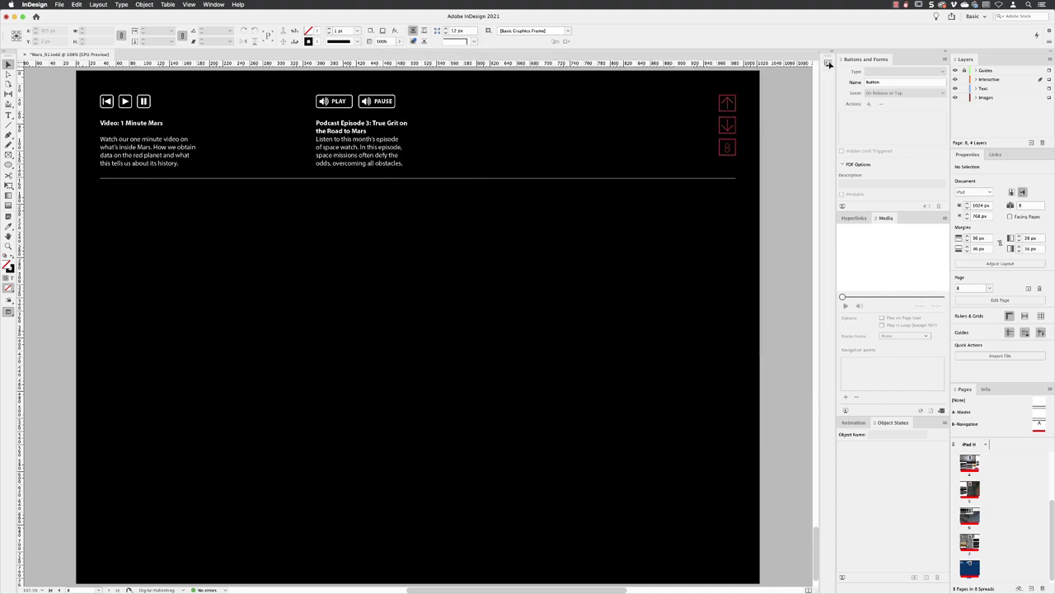
{"action": "left_click", "coordinate": [342, 101]}
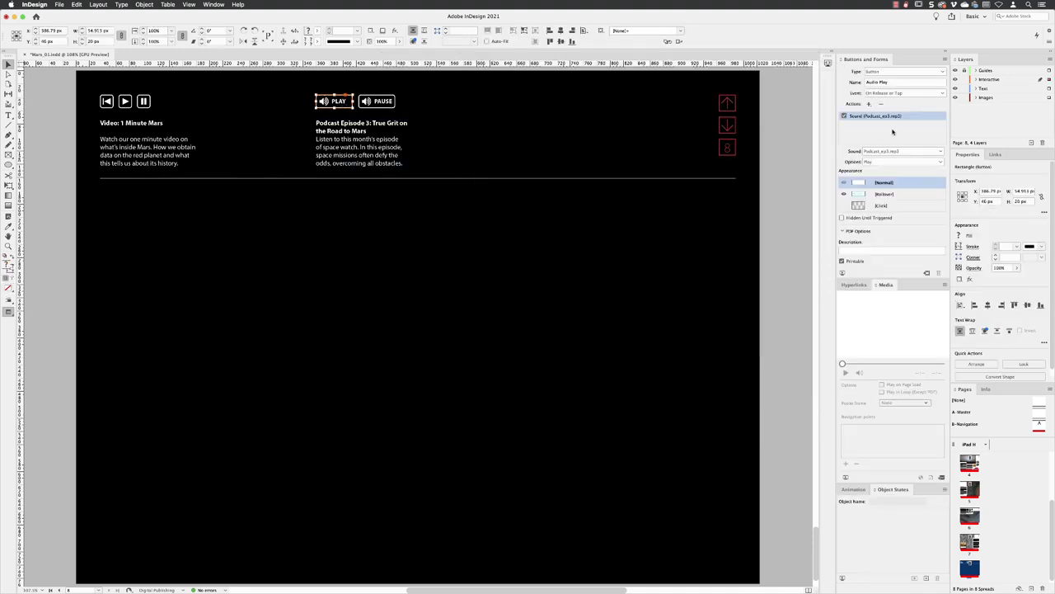
{"action": "left_click", "coordinate": [887, 162]}
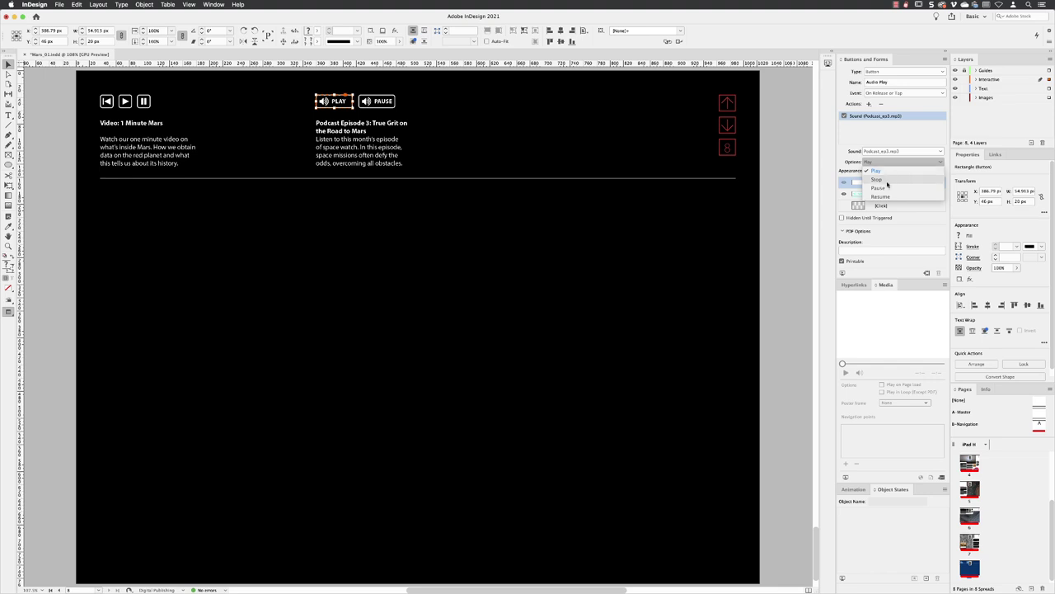
{"action": "left_click", "coordinate": [887, 197]}
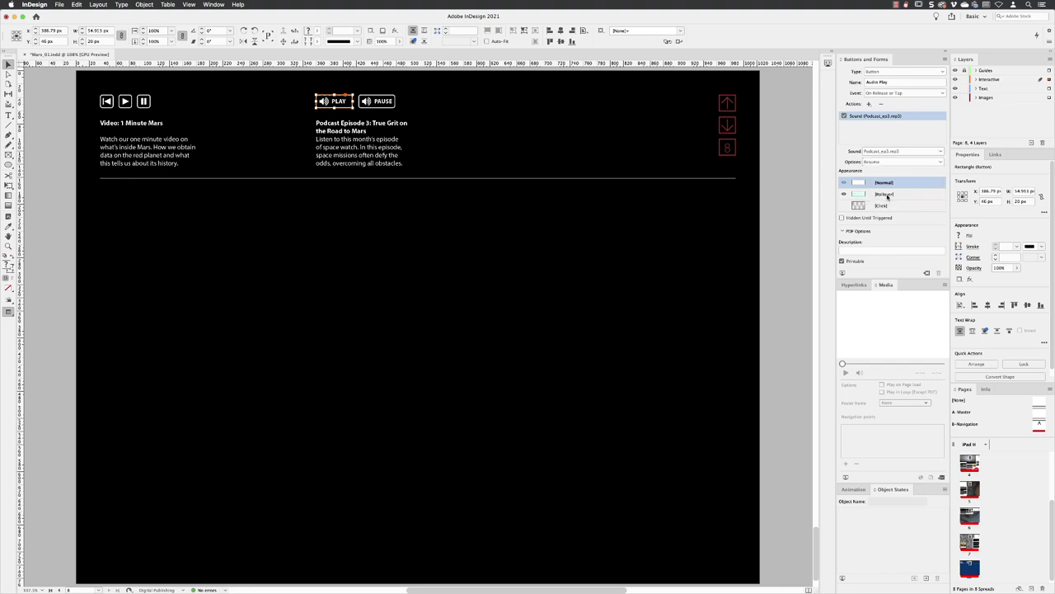
- Test the PLAY and PAUSE buttons in EPUB Interactivity Preview, then close the preview
{"action": "left_click", "coordinate": [828, 64]}
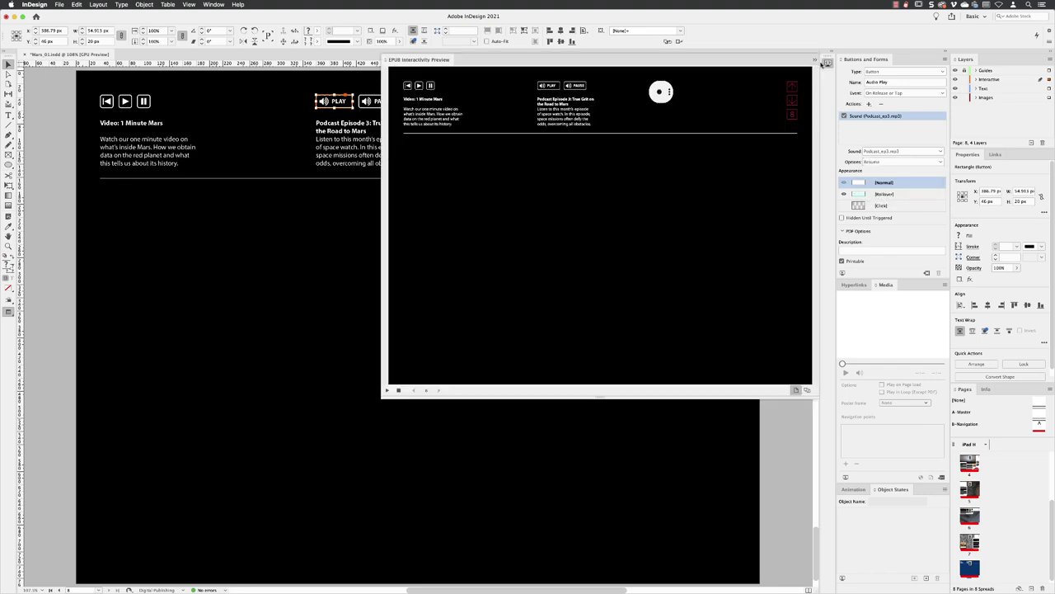
{"action": "left_click", "coordinate": [385, 391]}
{"action": "left_click", "coordinate": [827, 63]}
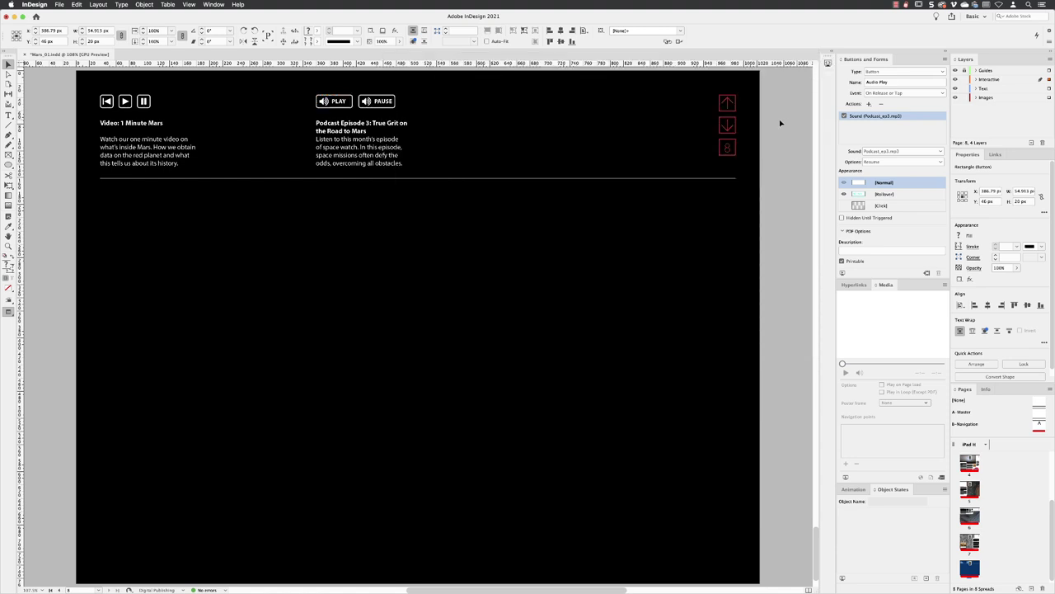
- Zoom in on the audio frame and shrink it to a tiny size
{"action": "left_click", "coordinate": [517, 109]}
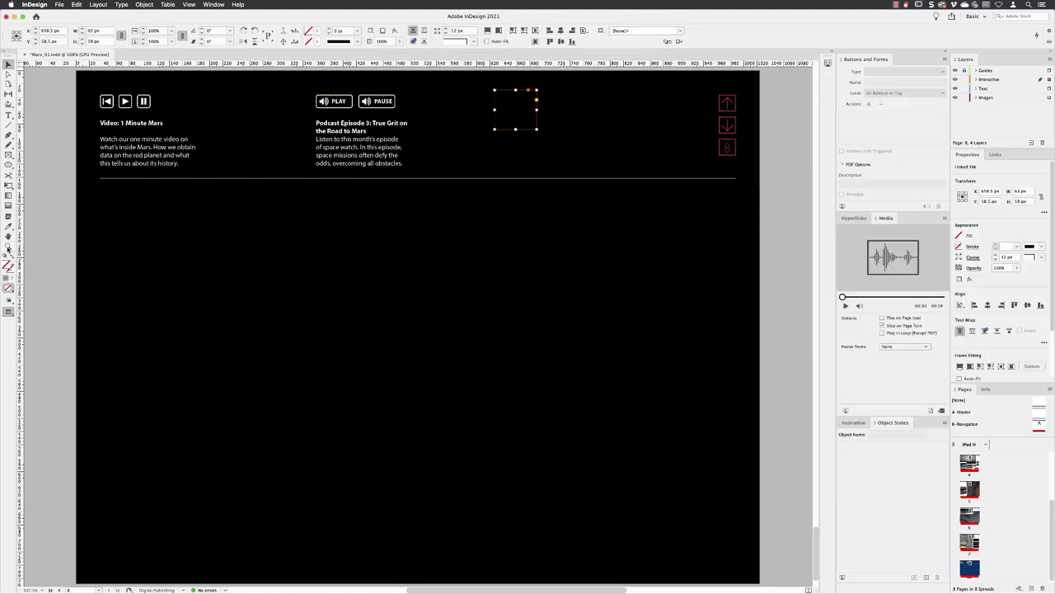
{"action": "left_click", "coordinate": [9, 246]}
{"action": "left_click", "coordinate": [508, 110]}
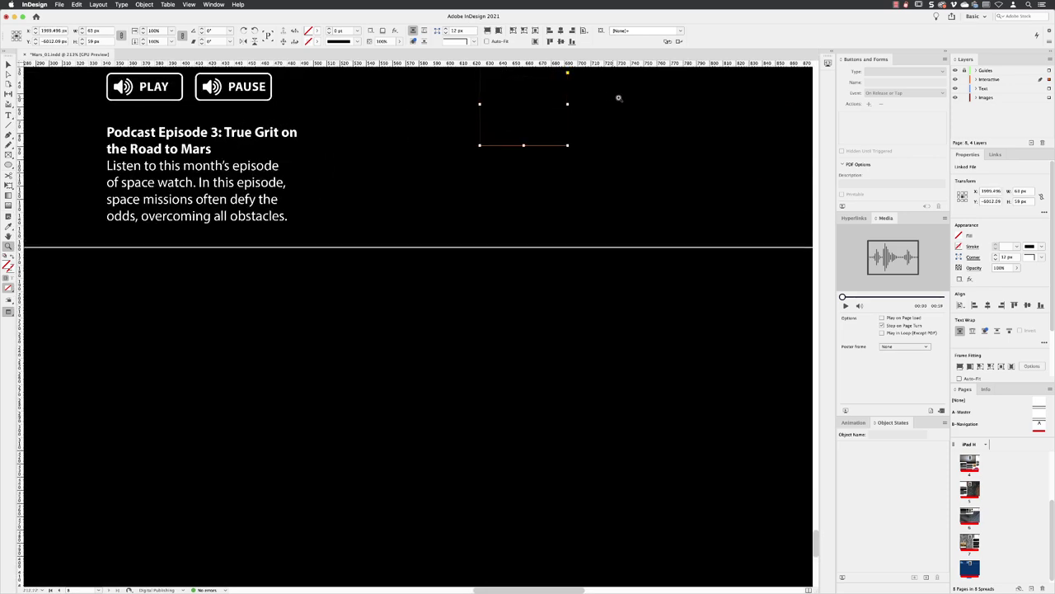
{"action": "key", "text": "super+equal"}
{"action": "scroll", "coordinate": [258, 137], "scroll_direction": "up", "scroll_amount": 4}
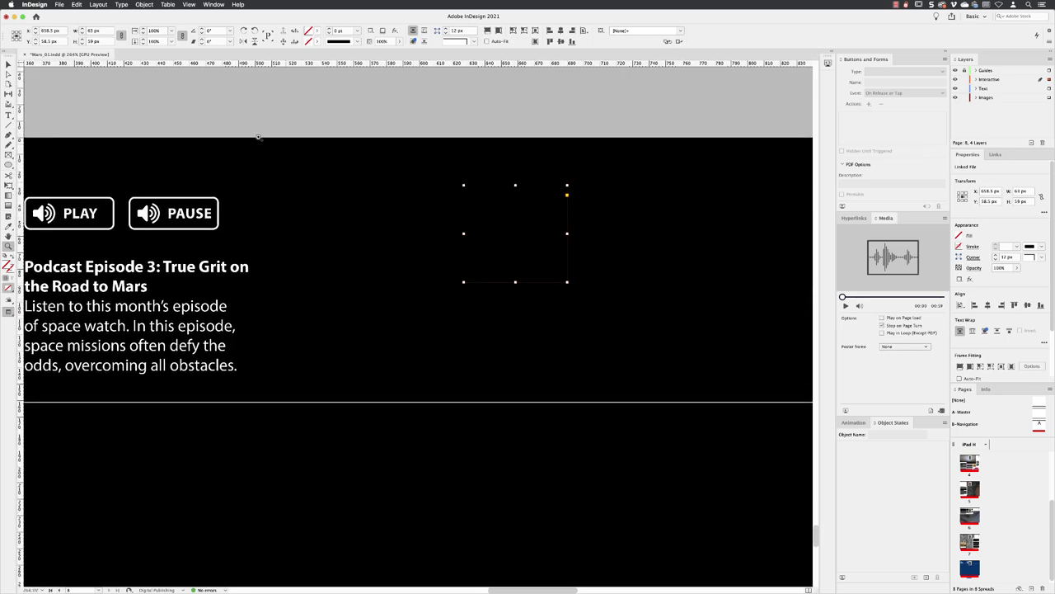
{"action": "left_click", "coordinate": [7, 64]}
{"action": "left_click_drag", "start_coordinate": [567, 282], "coordinate": [496, 166]}
- Draw a 37 × 34 px rectangle frame over the audio frame
{"action": "left_click", "coordinate": [8, 164]}
{"action": "left_click_drag", "start_coordinate": [8, 164], "coordinate": [42, 173]}
{"action": "left_click_drag", "start_coordinate": [470, 142], "coordinate": [531, 198]}
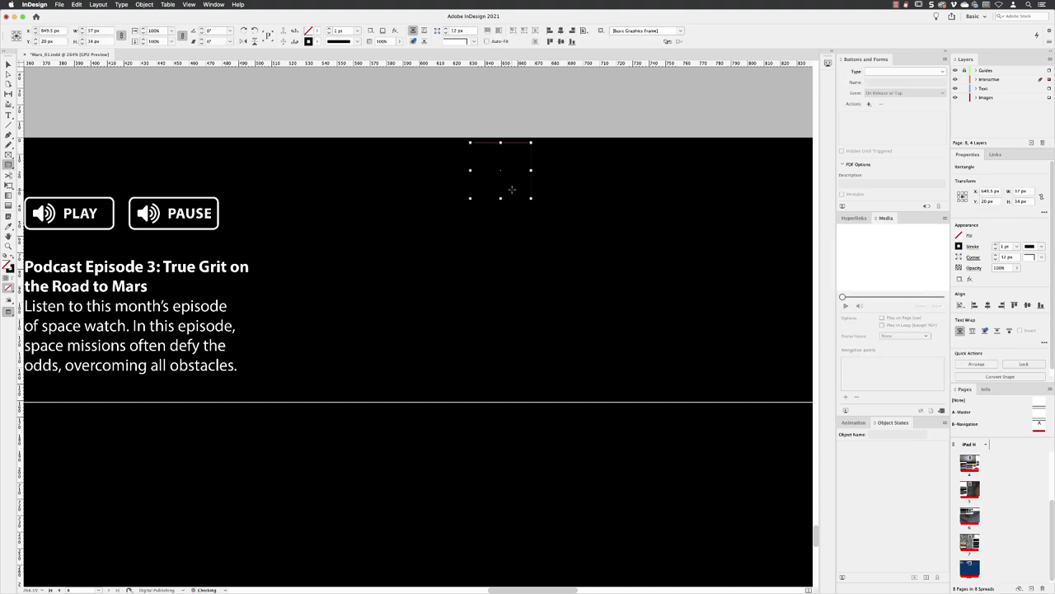
- Fill the new rectangle with the [Black] swatch
{"action": "left_click", "coordinate": [319, 32]}
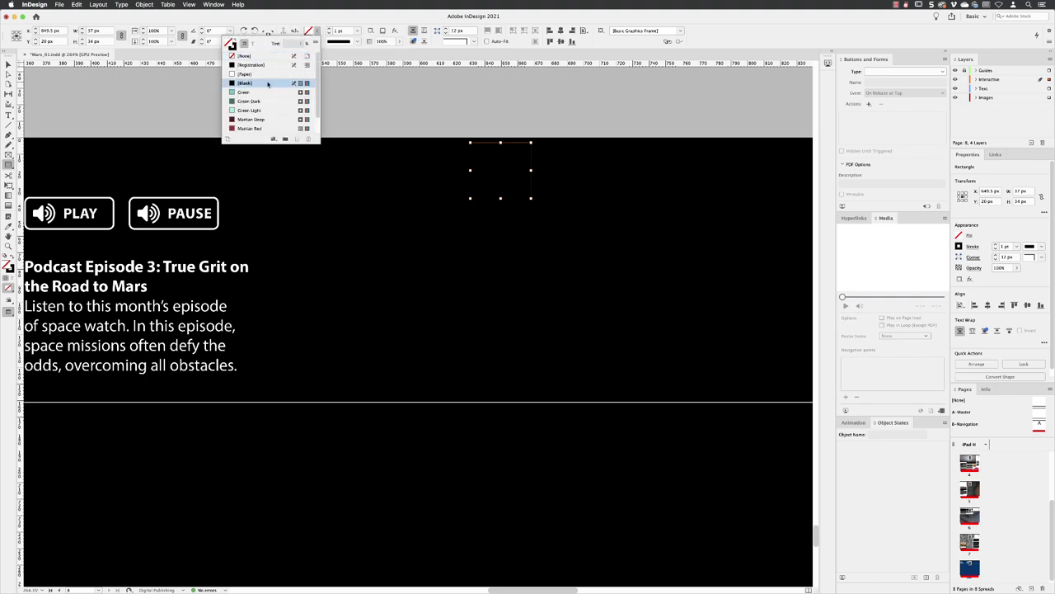
{"action": "left_click", "coordinate": [267, 84]}
{"action": "left_click", "coordinate": [307, 23]}
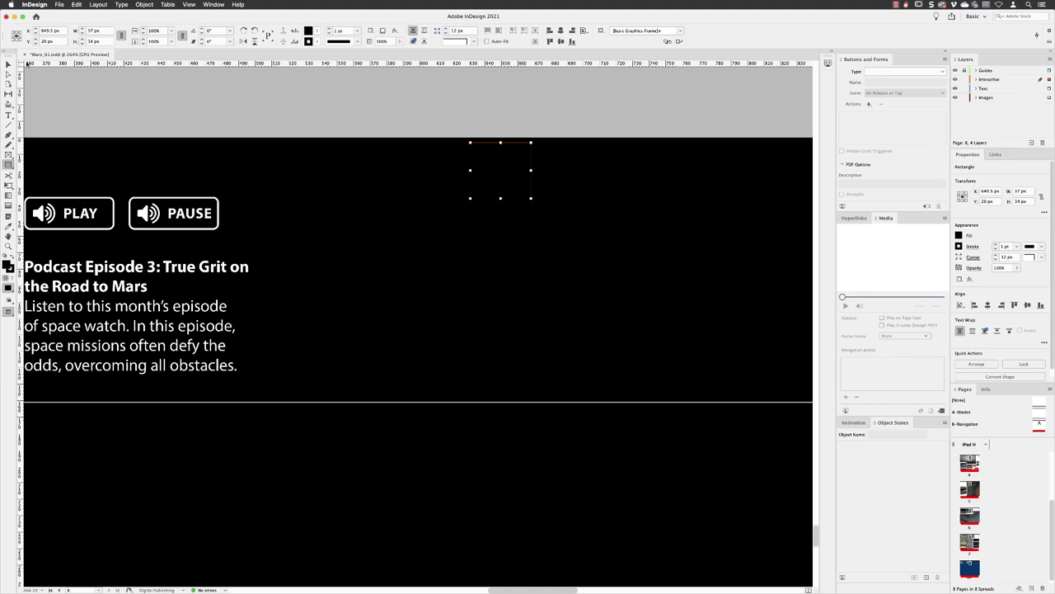
- Convert the black rectangle into a button (Button 14) in Buttons and Forms
{"action": "left_click", "coordinate": [9, 65]}
{"action": "left_click", "coordinate": [937, 75]}
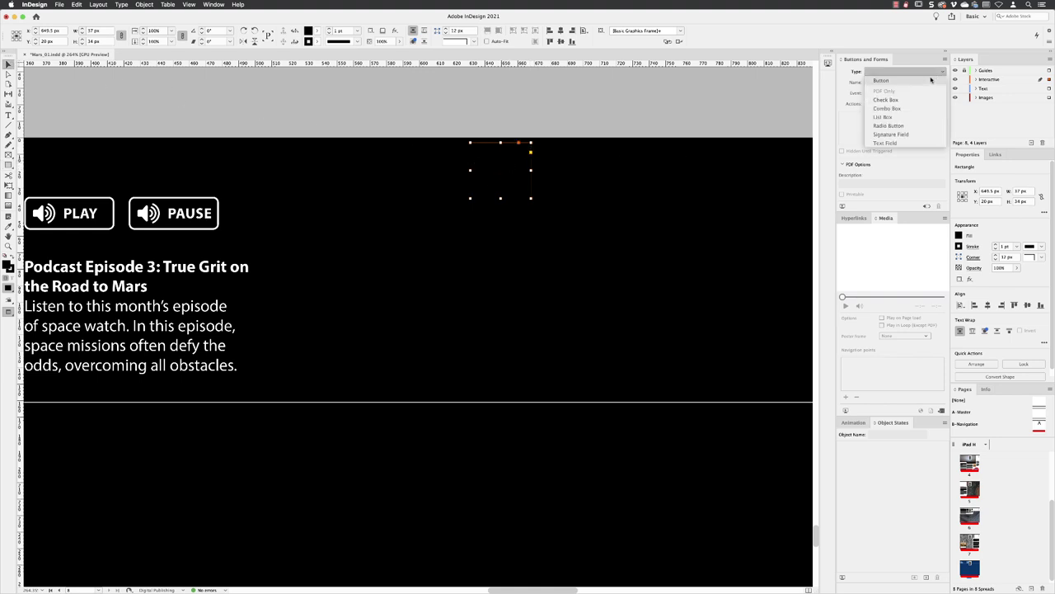
{"action": "left_click", "coordinate": [924, 81]}
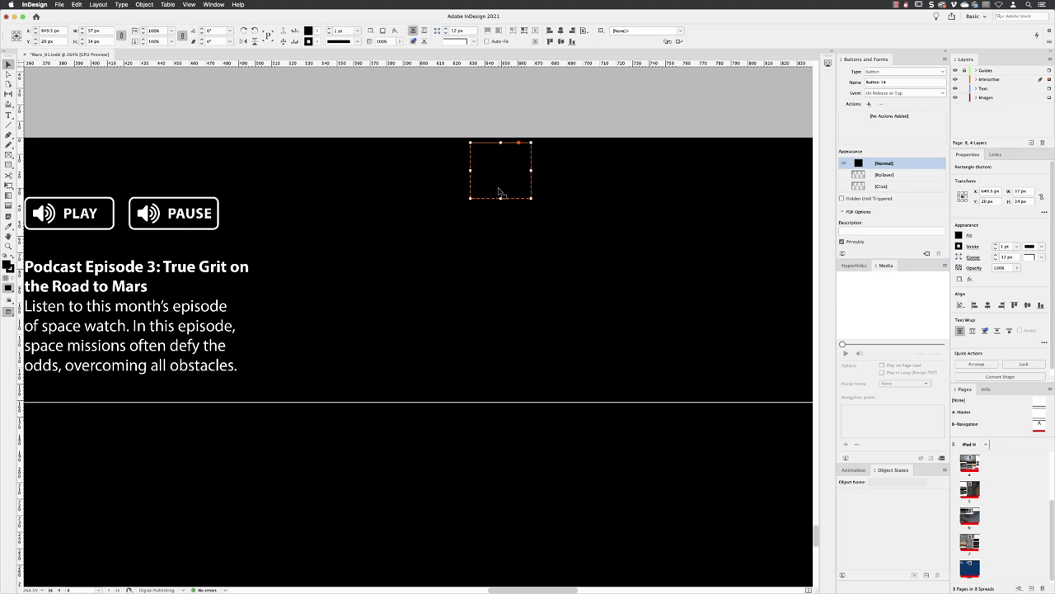
{"action": "left_click", "coordinate": [632, 123]}
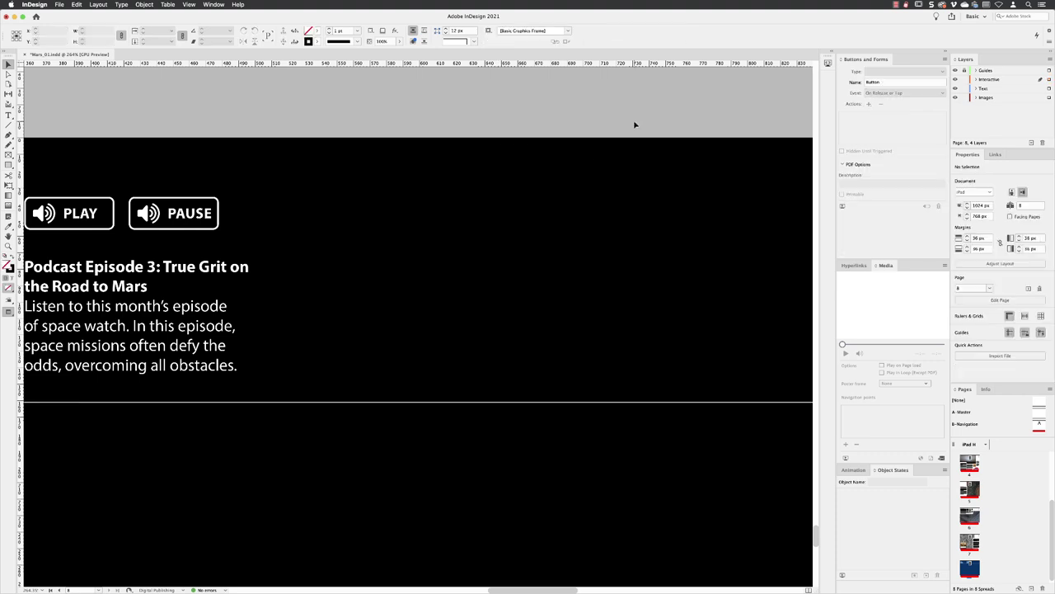
{"action": "left_click", "coordinate": [828, 64]}
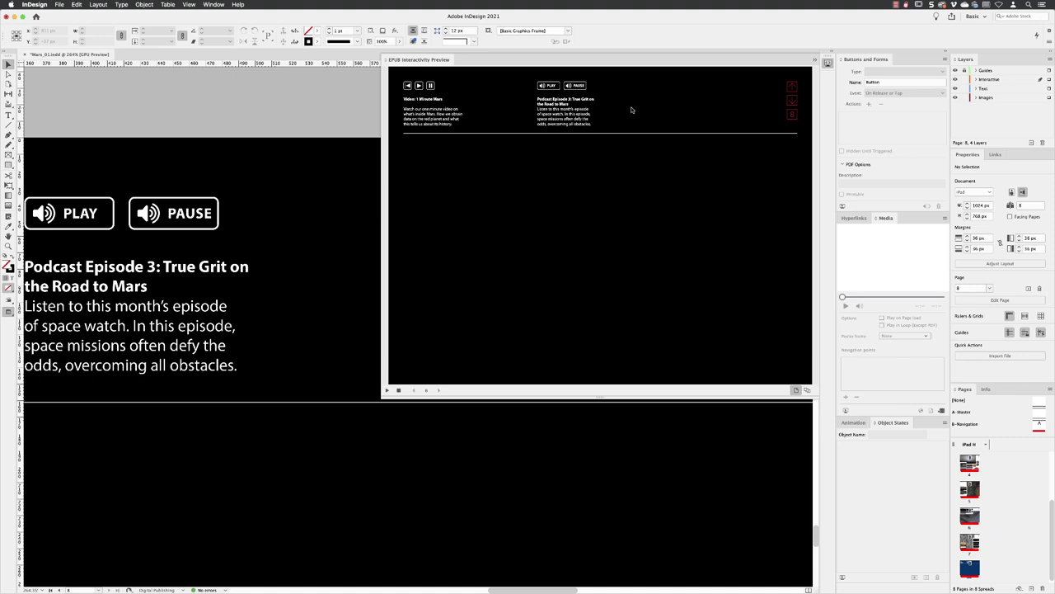
{"action": "left_click", "coordinate": [815, 59]}
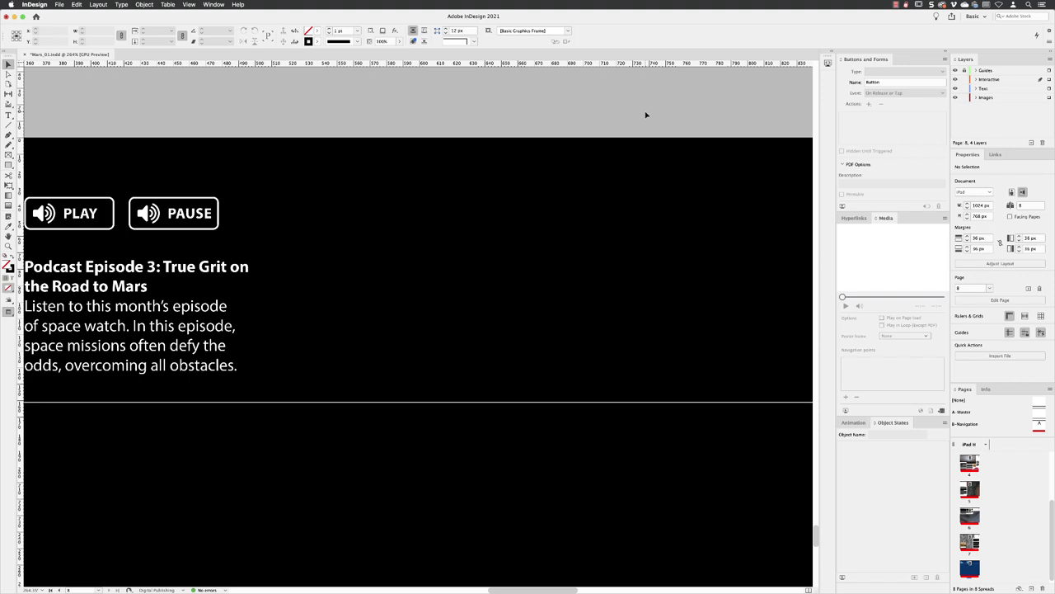